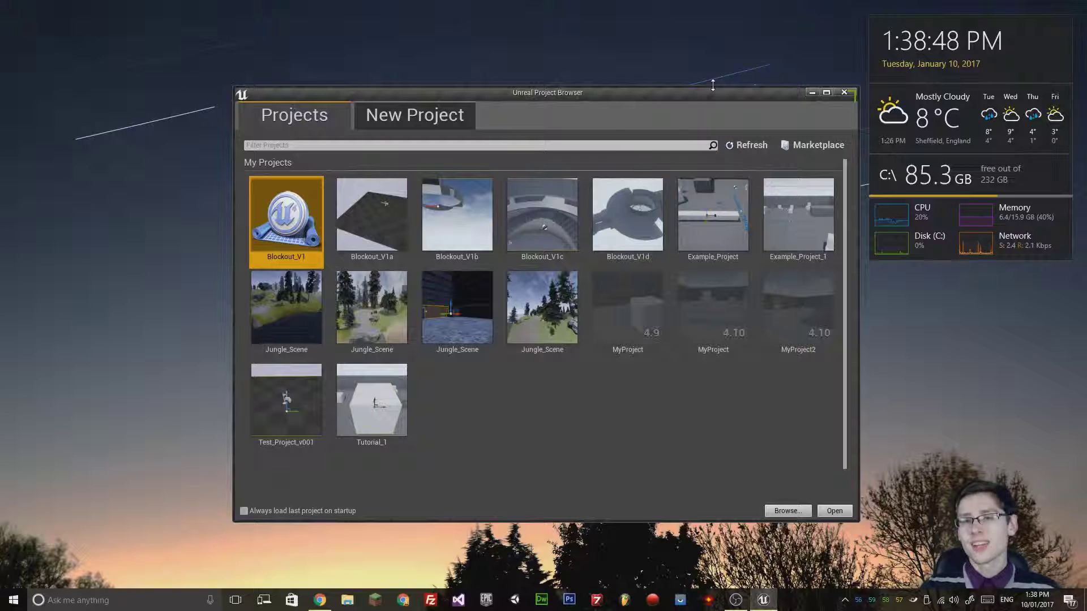
Start a new Blueprint project from the First Person template with starter content included.
left_click(399, 118)
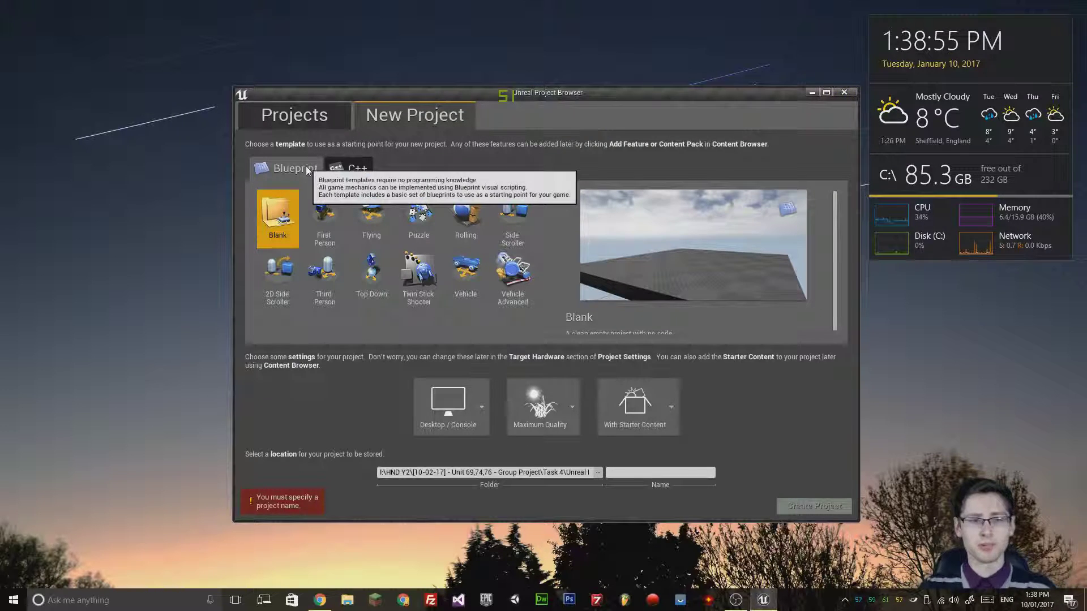
left_click(329, 222)
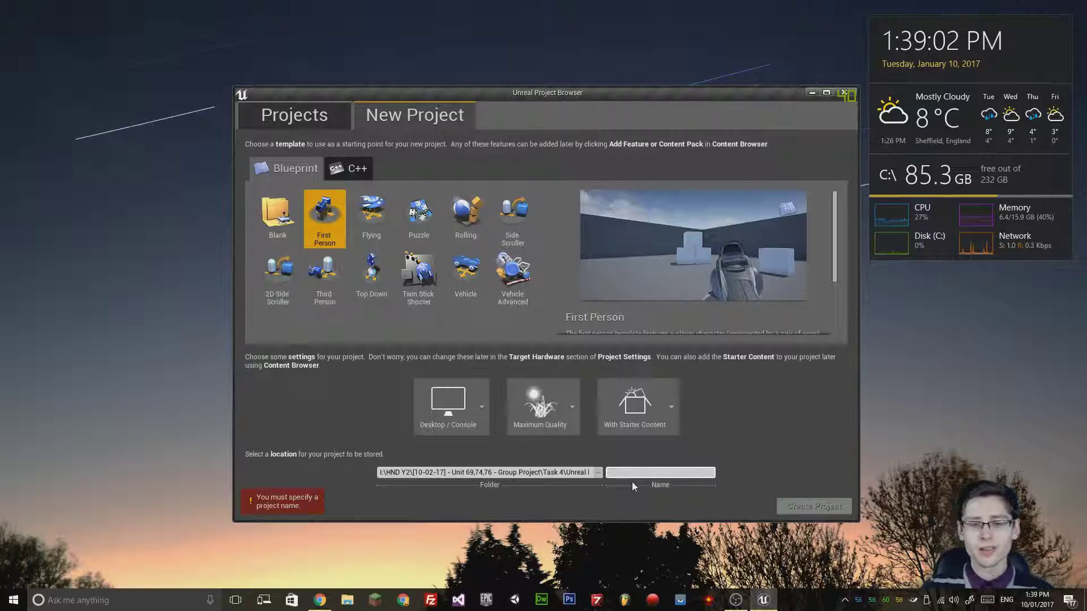
left_click(641, 416)
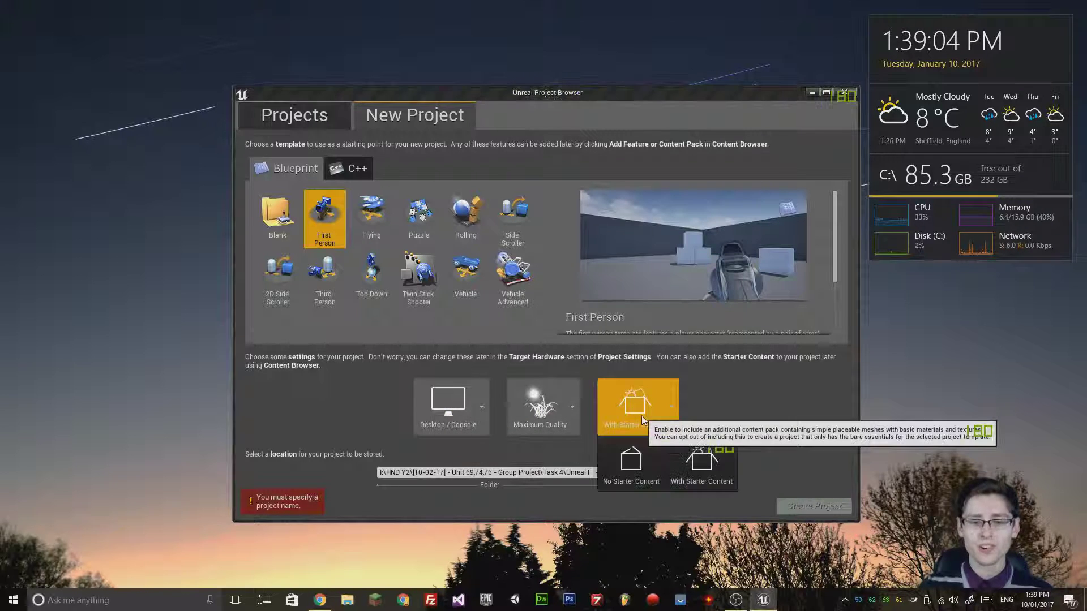
left_click(675, 477)
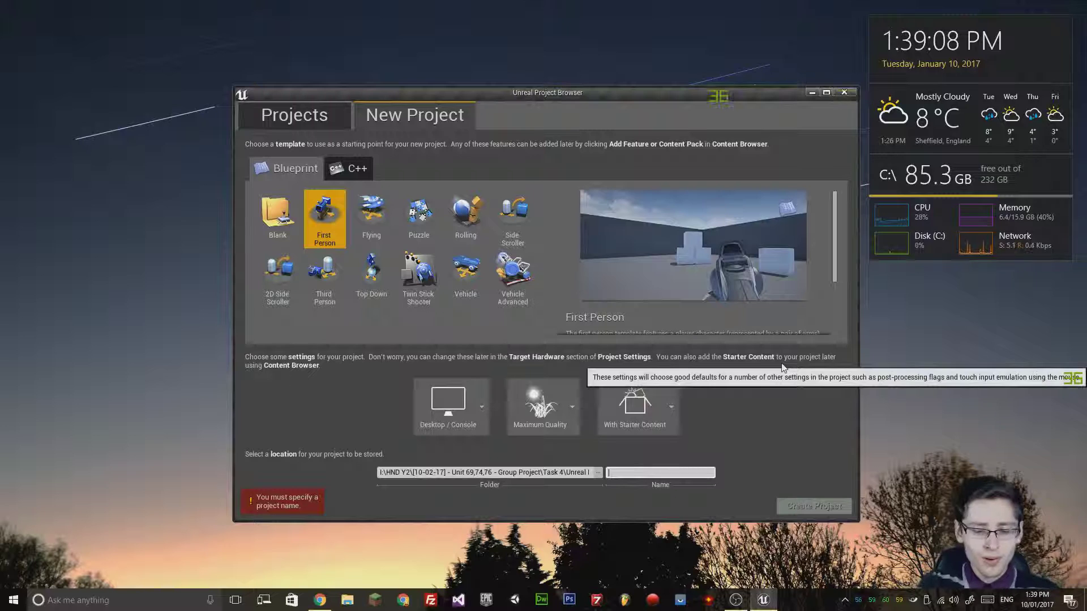
Name the project Tutorial_Project_1 and create it.
type("Turor")
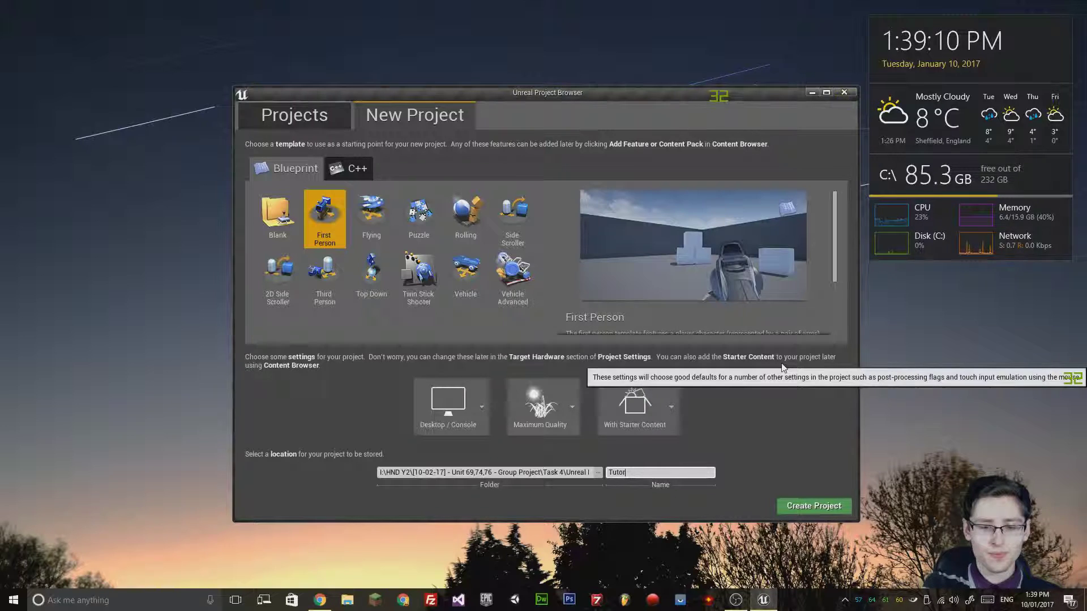
type("ial_RP")
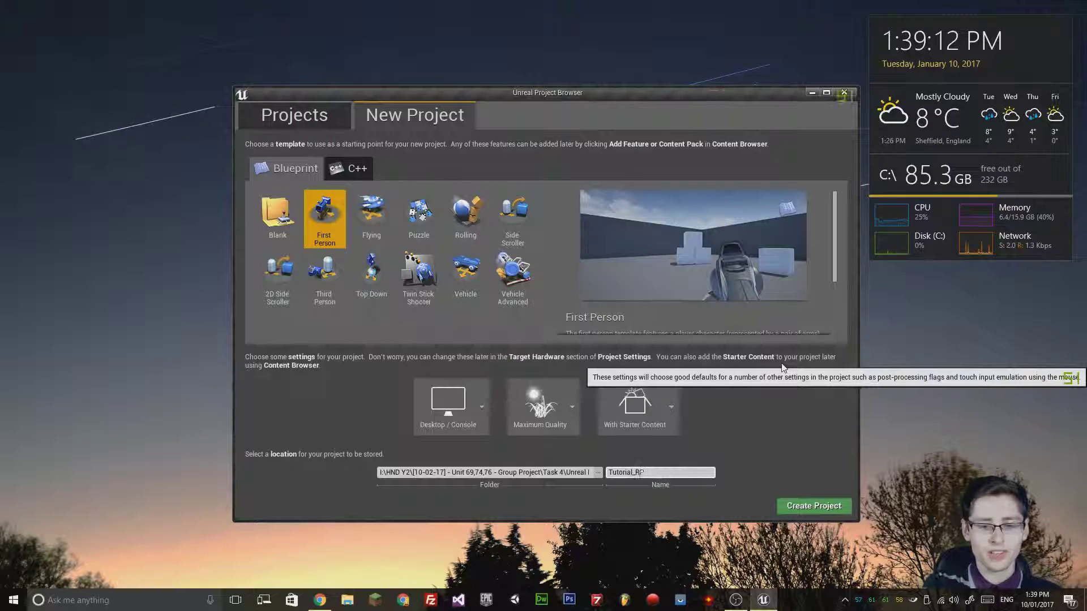
type("roject")
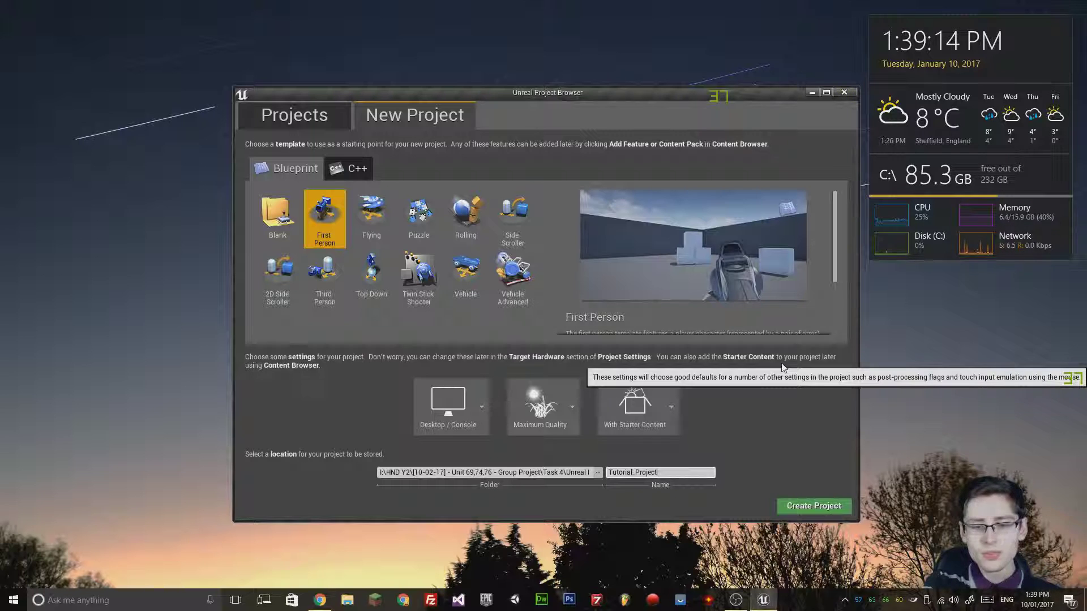
type("_1")
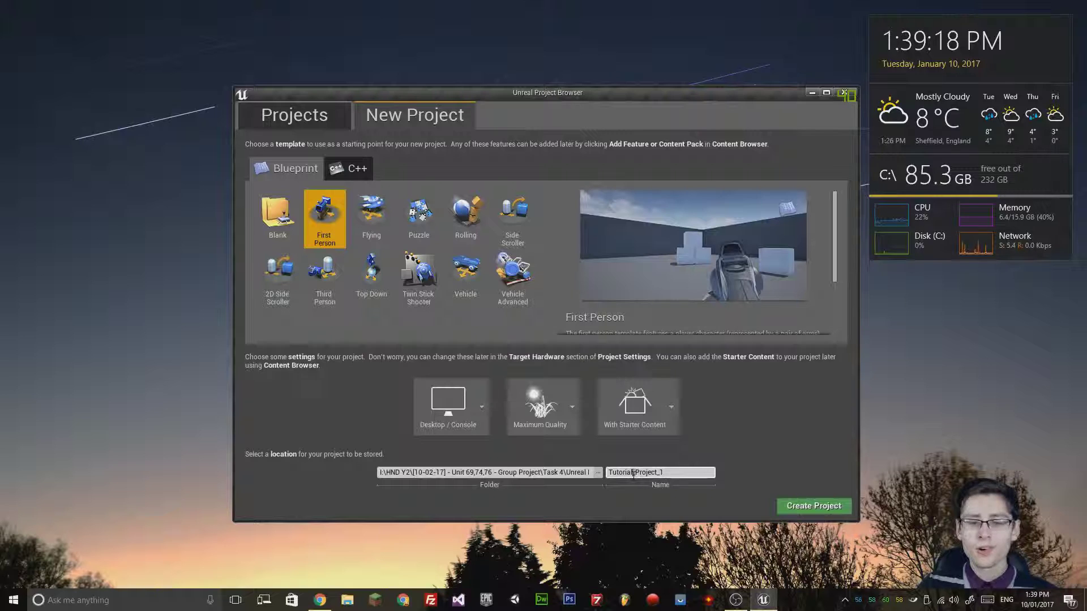
key("Delete")
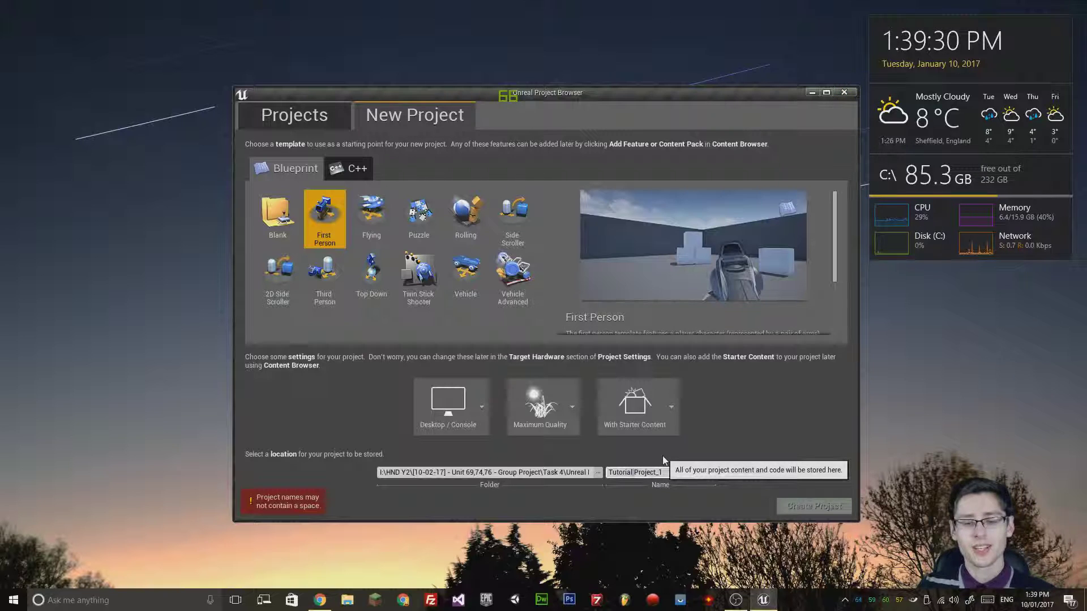
key("BackSpace")
type("_")
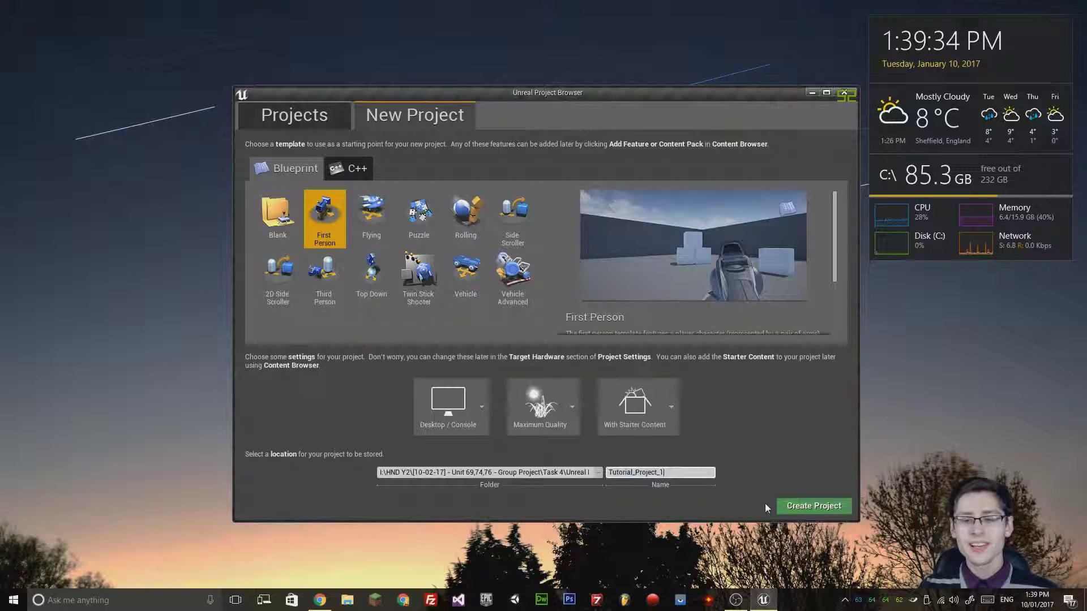
left_click(804, 506)
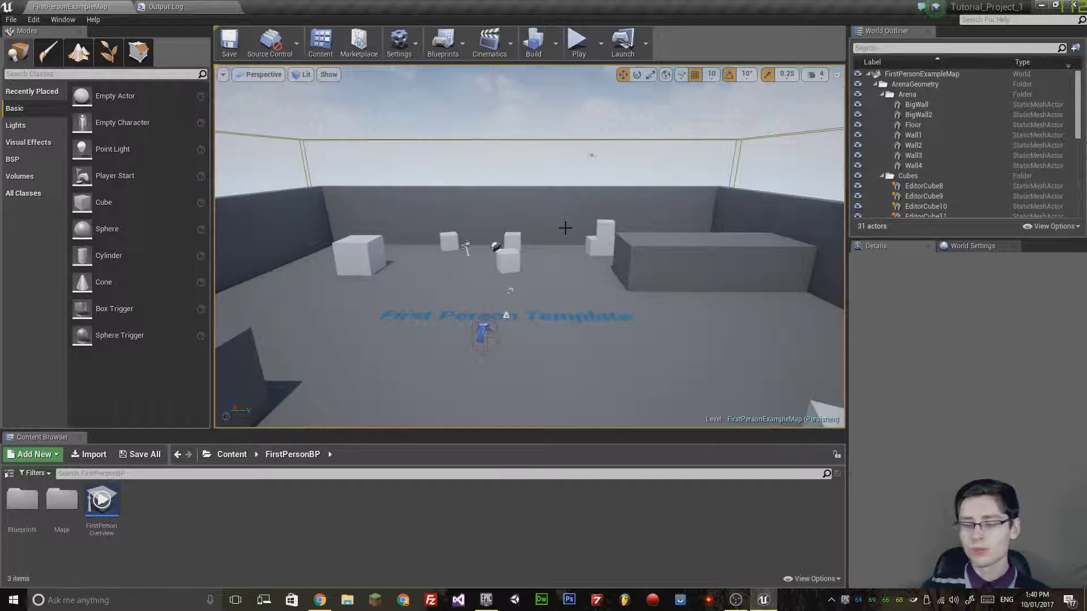
Place a basic Cube on the open floor of the arena.
right_click_drag(557, 239, 391, 164)
mouse_move(504, 218)
right_mouse_down()
mouse_move(501, 204)
mouse_move(487, 266)
mouse_move(476, 238)
mouse_move(453, 255)
mouse_move(488, 220)
right_mouse_up()
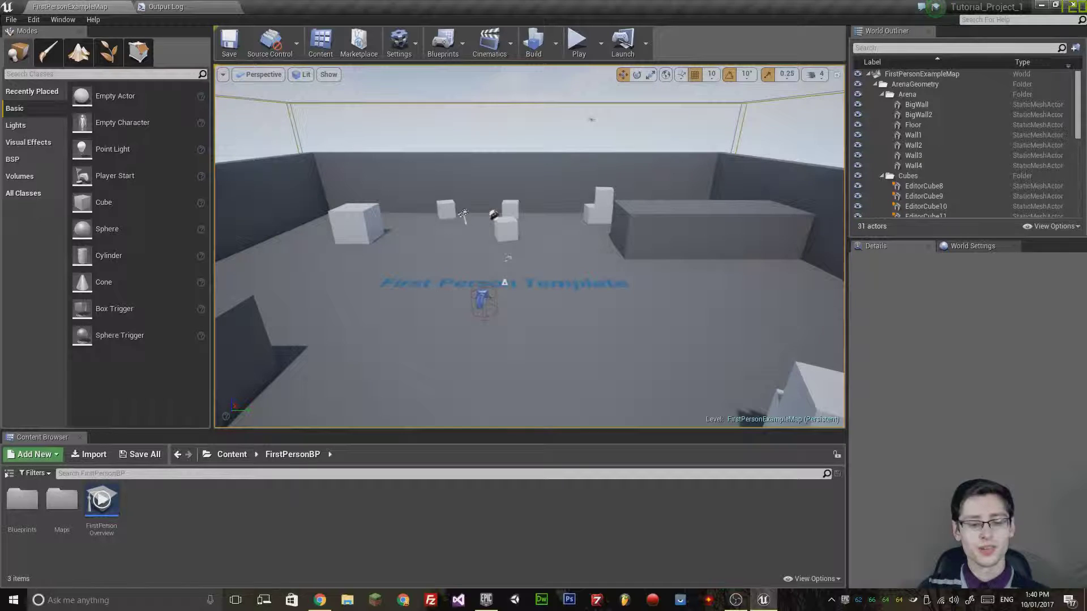
mouse_move(488, 220)
right_mouse_down()
mouse_move(490, 197)
mouse_move(434, 204)
mouse_move(467, 205)
mouse_move(470, 187)
mouse_move(474, 232)
mouse_move(498, 203)
mouse_move(512, 224)
mouse_move(521, 218)
mouse_move(520, 187)
mouse_move(535, 212)
mouse_move(495, 210)
right_mouse_up()
key("w")
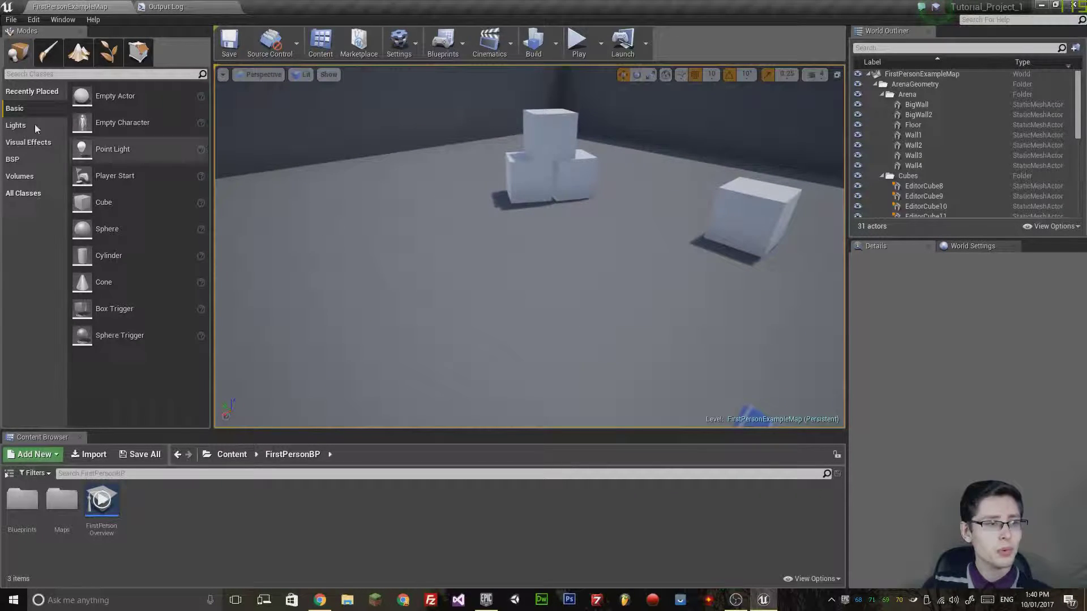
left_click(17, 109)
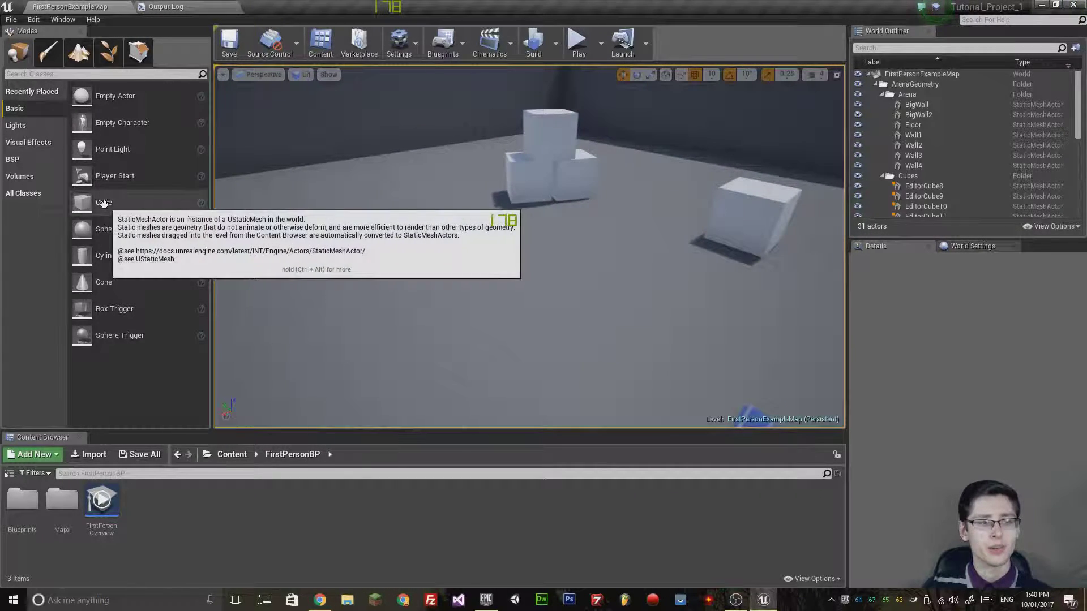
left_click(98, 202)
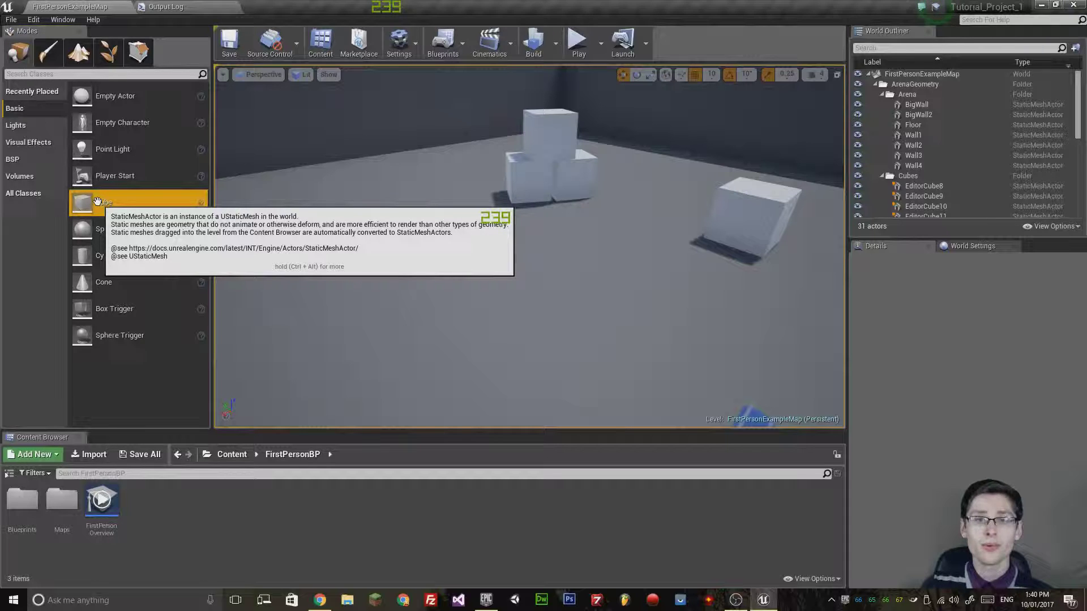
left_click_drag(97, 202, 509, 233)
Move the new cube along the X axis to -440 cm.
right_click_drag(510, 232, 547, 272)
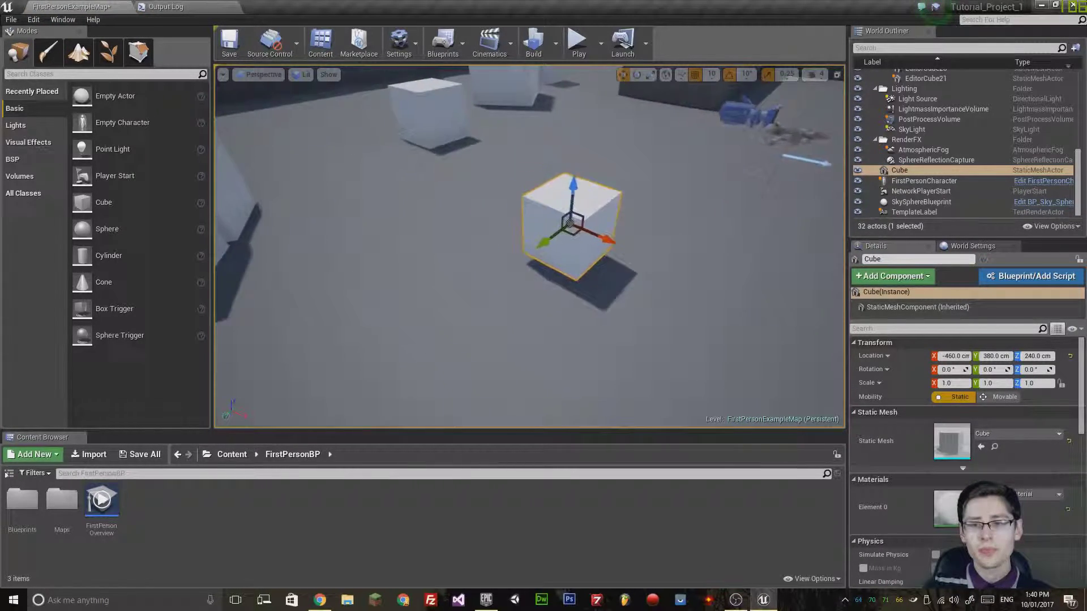
right_click_drag(418, 294, 470, 292)
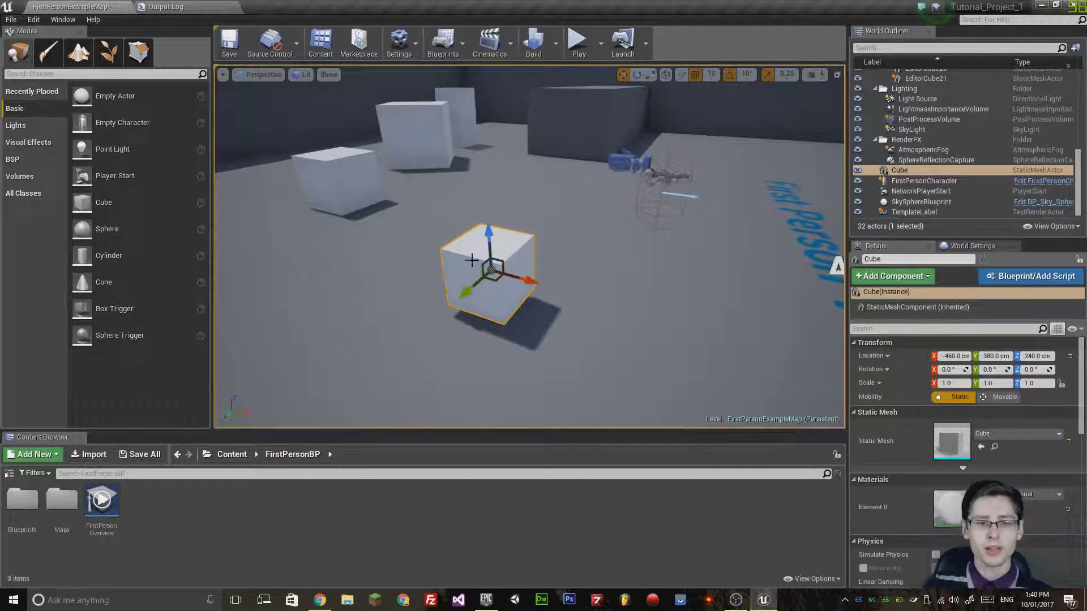
right_click_drag(518, 283, 456, 283)
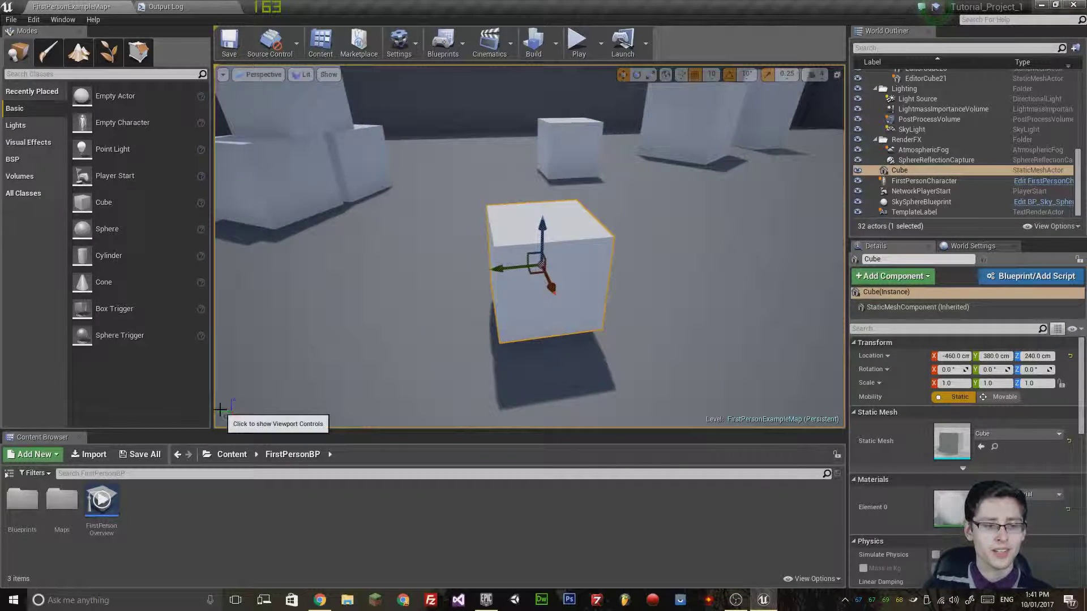
right_click_drag(370, 322, 510, 334)
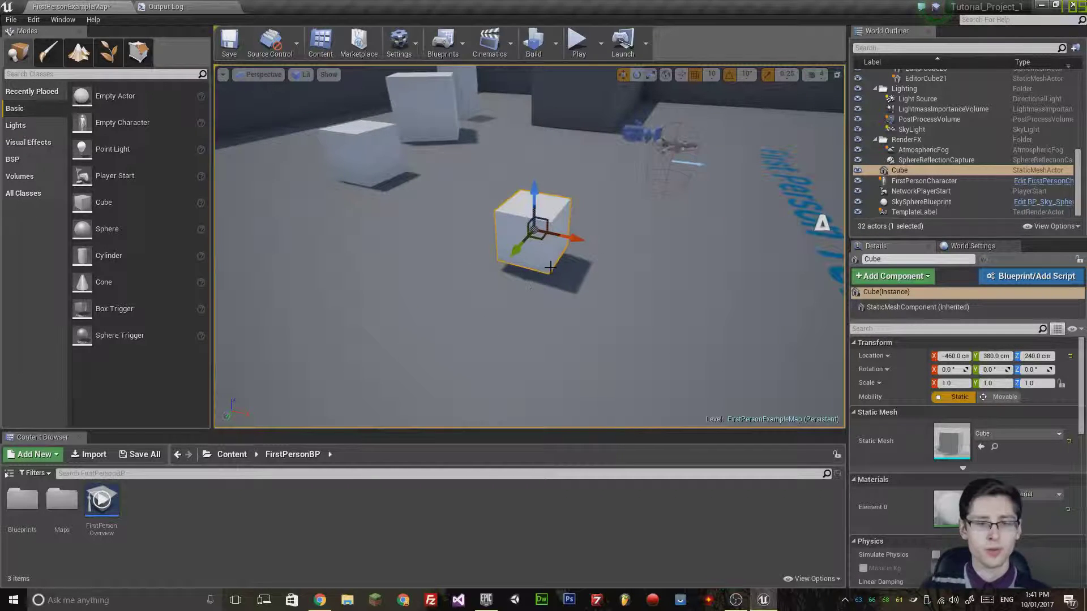
right_click_drag(557, 255, 606, 224)
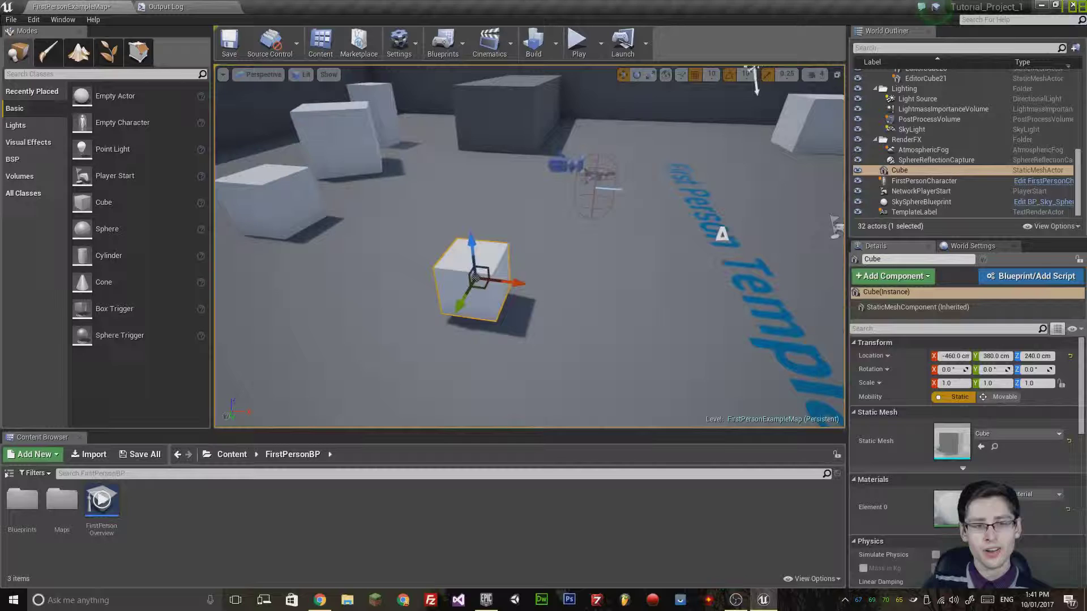
left_click_drag(527, 279, 504, 285)
Move the cube freely in the XZ plane to about X -360 cm and Z 260 cm.
right_click_drag(490, 284, 453, 284)
key("w")
right_click_drag(531, 284, 531, 325)
key("s")
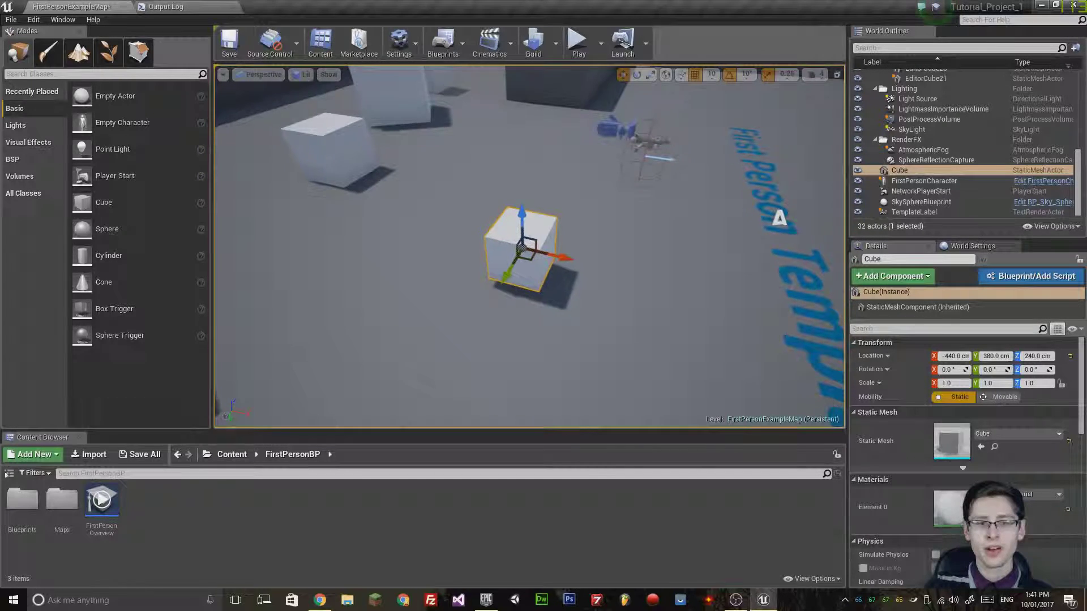
key("a")
right_click_drag(529, 257, 595, 257)
key("d")
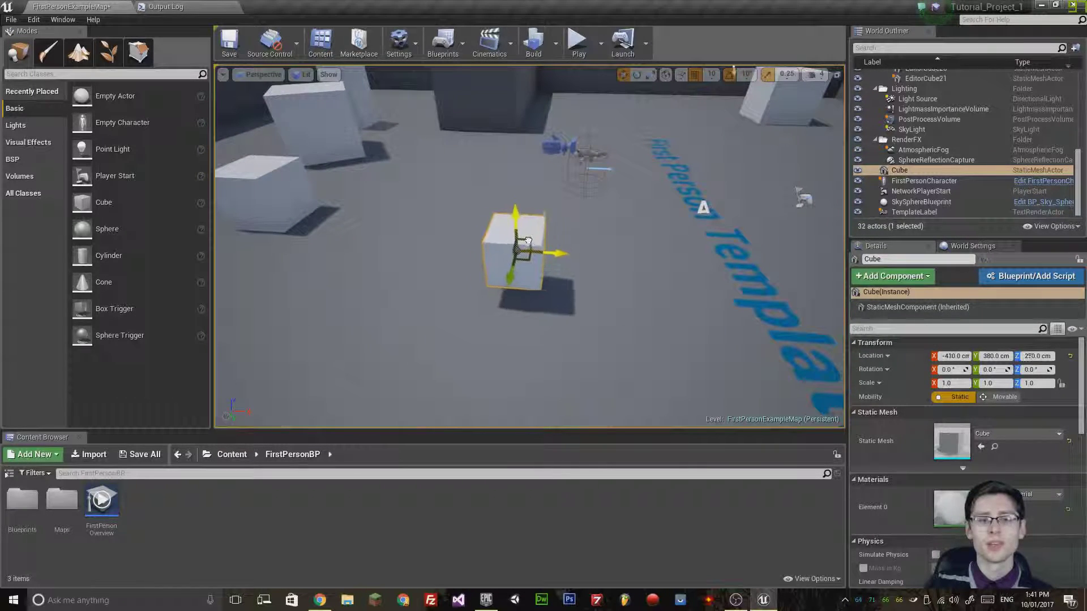
left_click_drag(528, 240, 560, 250)
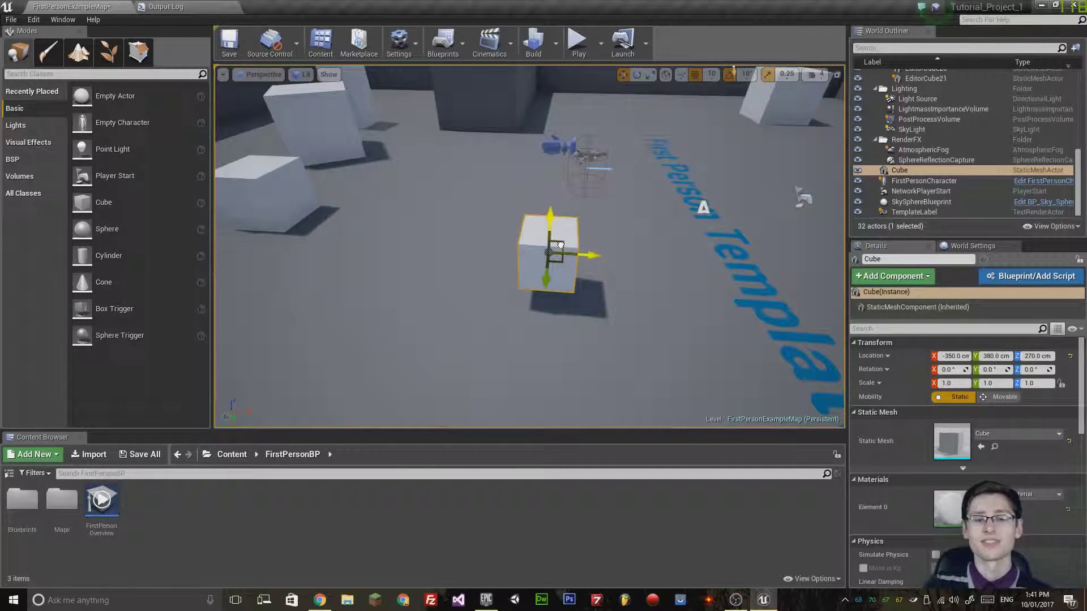
Rotate the cube 90 degrees about the Z axis and turn it back to its original orientation.
right_click_drag(556, 246, 496, 279)
key("e")
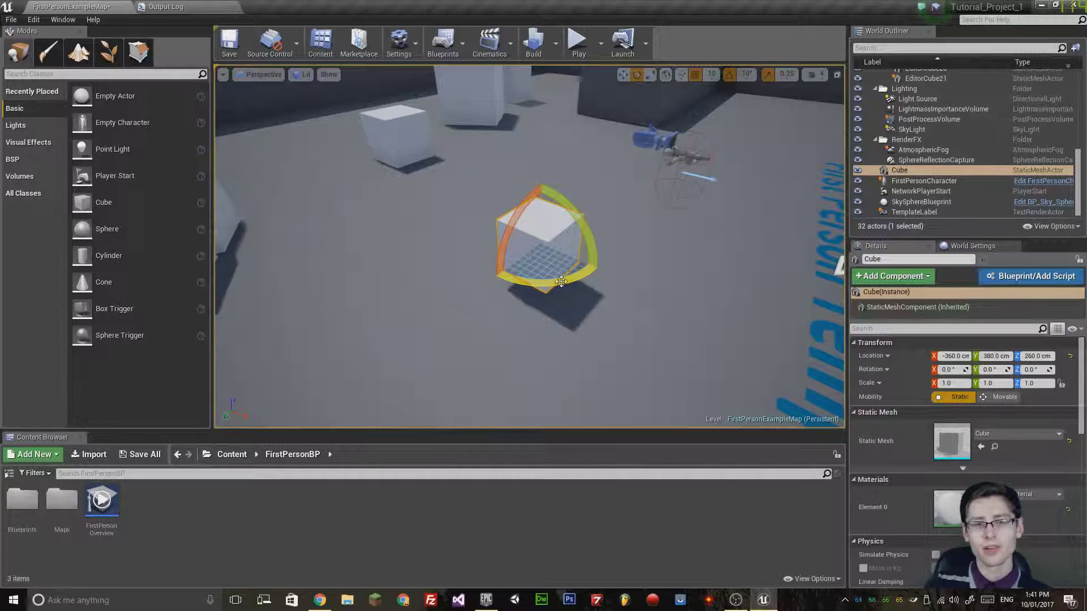
left_click_drag(515, 288, 478, 292)
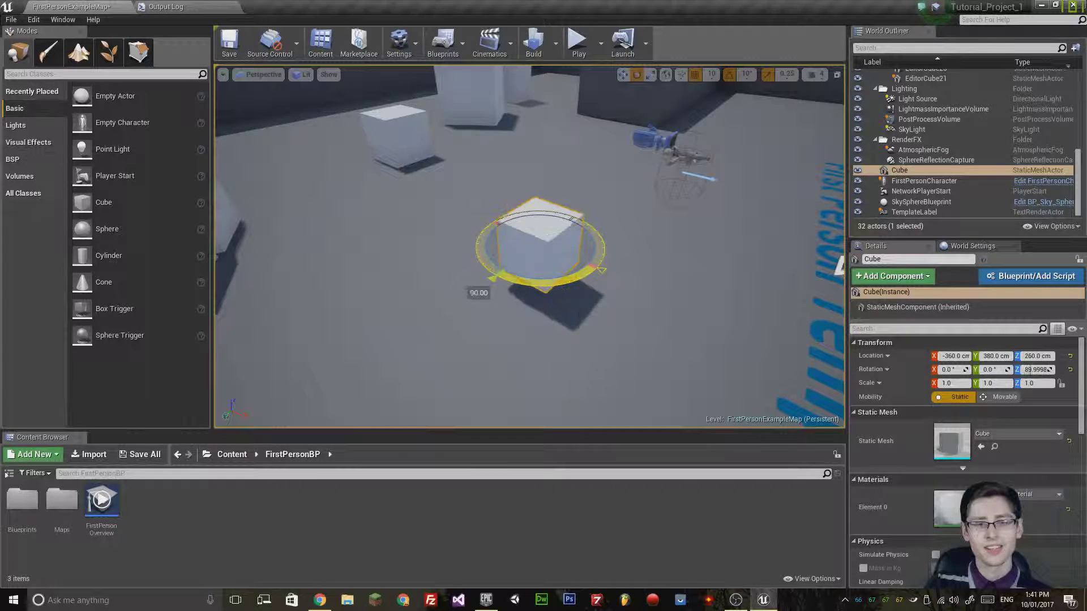
left_click_drag(601, 271, 602, 268)
Rotate the cube about the Y axis and bring it back to its upright orientation.
key("a")
right_click_drag(548, 287, 620, 269)
right_click_drag(548, 247, 561, 242)
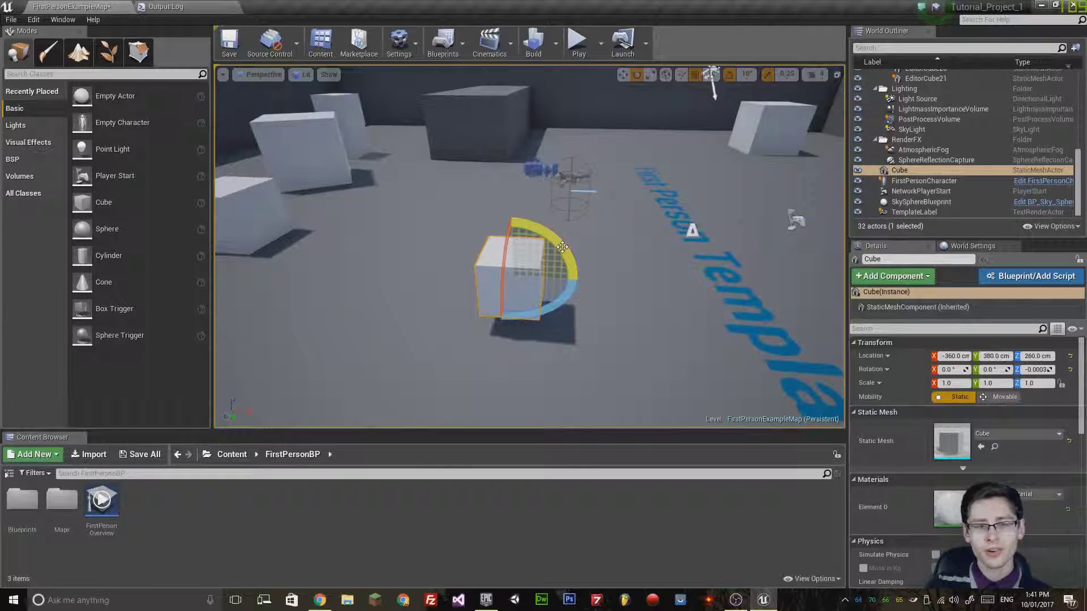
left_click_drag(565, 247, 596, 260)
left_click_drag(550, 224, 581, 259)
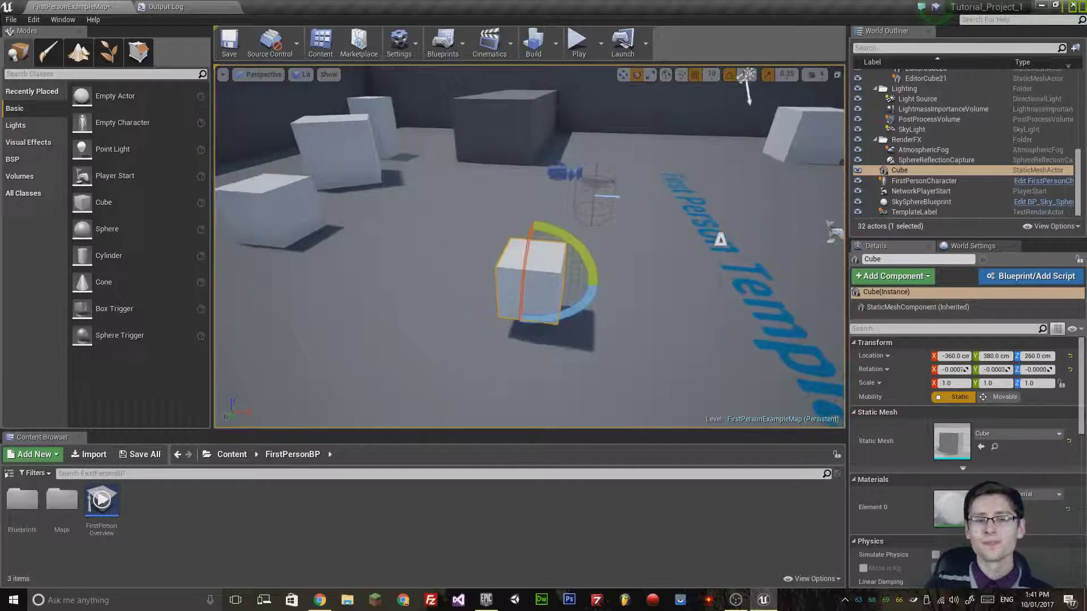
Stretch the cube along the X axis to a scale of 3.75.
left_click_drag(530, 247, 501, 289, "alt")
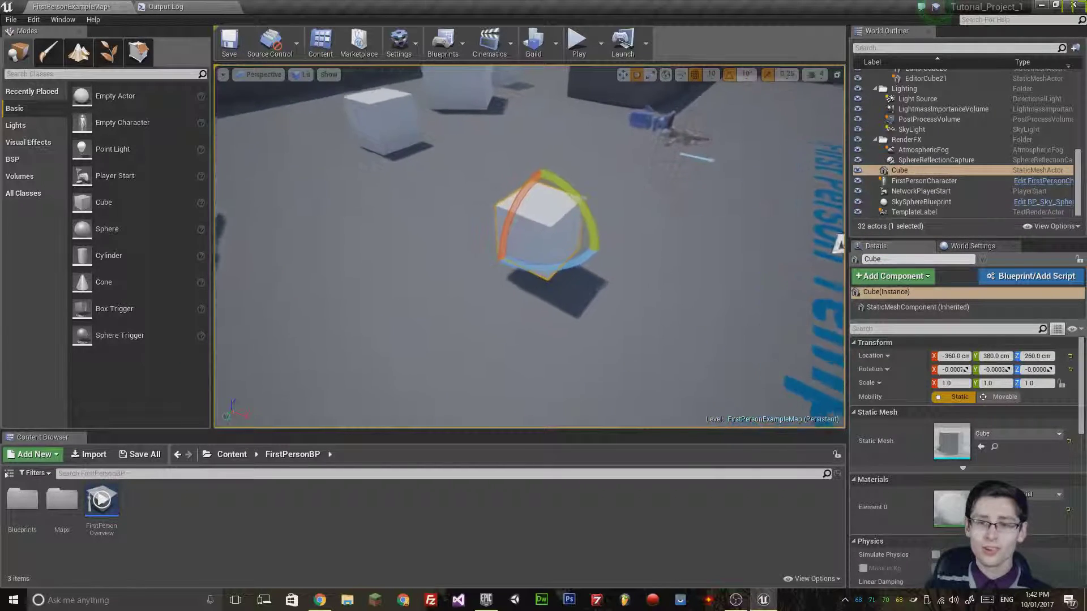
mouse_move(579, 295)
right_mouse_down()
mouse_move(547, 241)
mouse_move(579, 295)
right_mouse_up()
key("s")
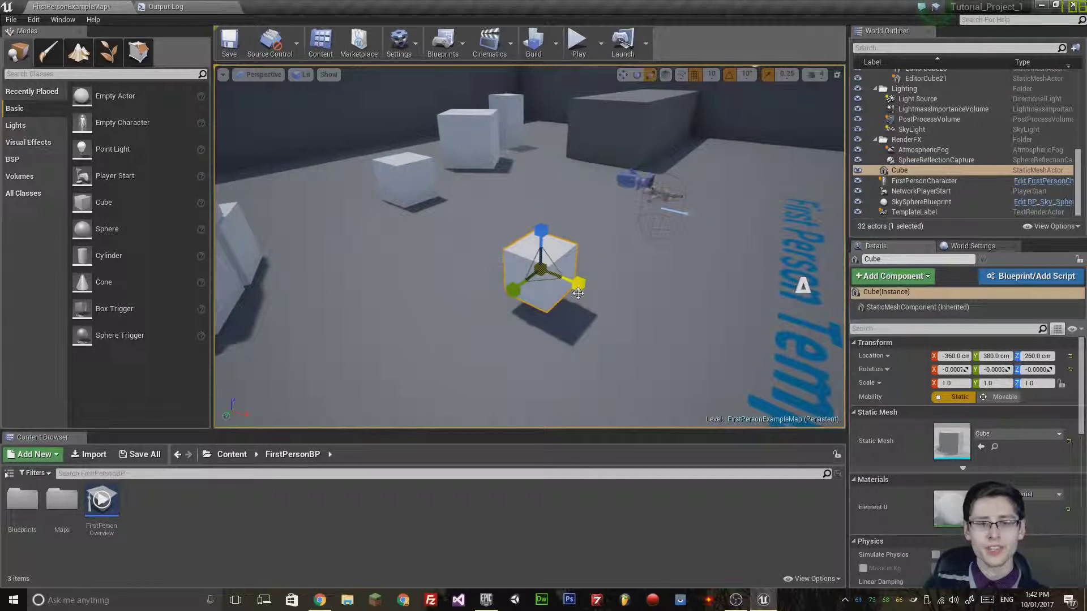
left_click_drag(580, 323, 620, 317, "alt")
right_click_drag(620, 318, 659, 318)
key("a")
left_click_drag(654, 316, 679, 322, "alt")
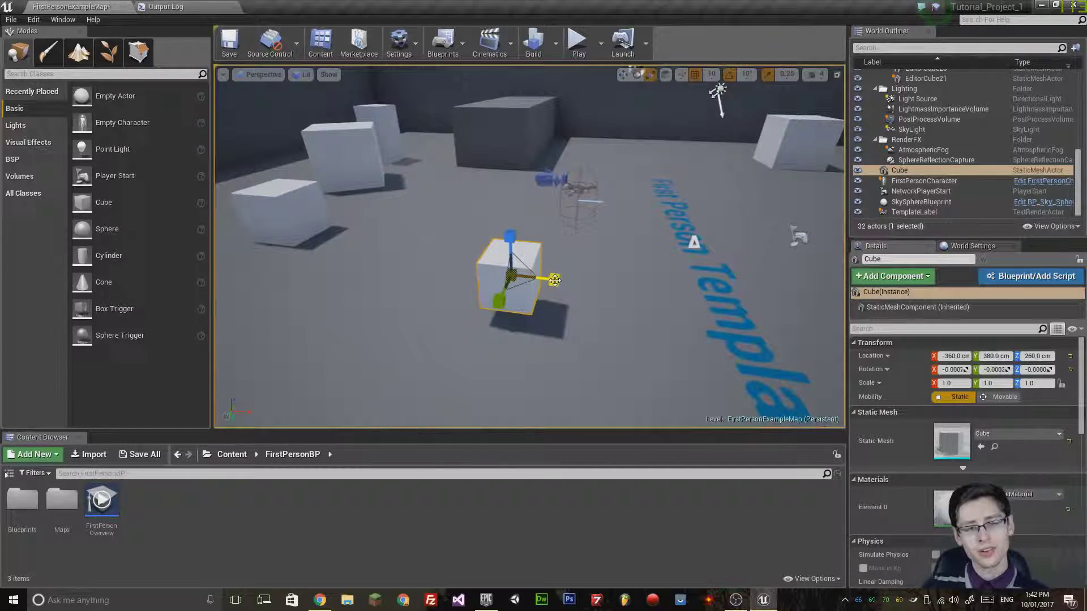
key("f")
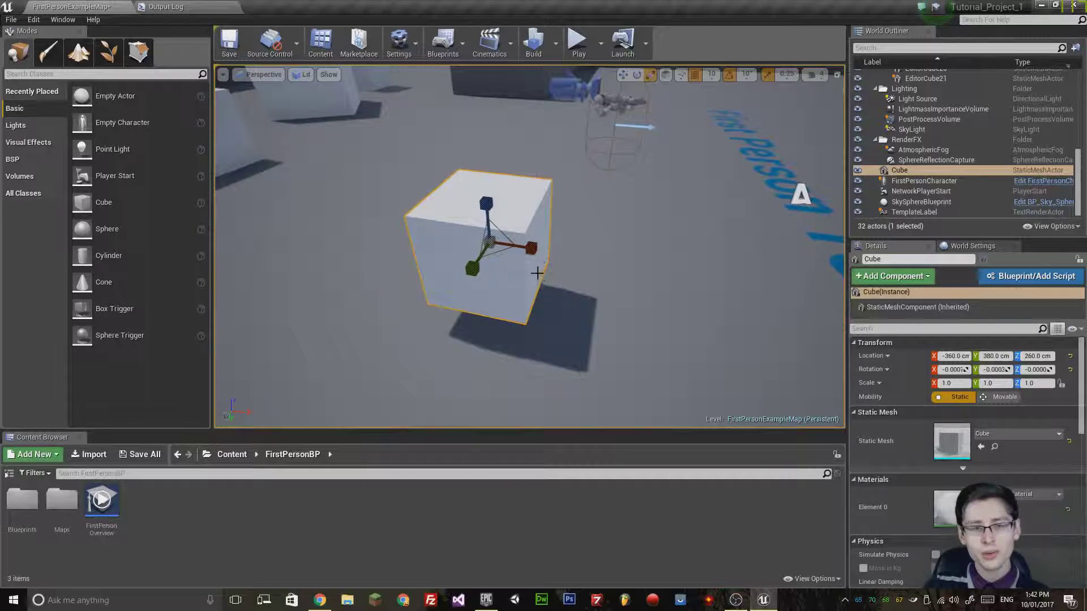
scroll(535, 253, "down", 6)
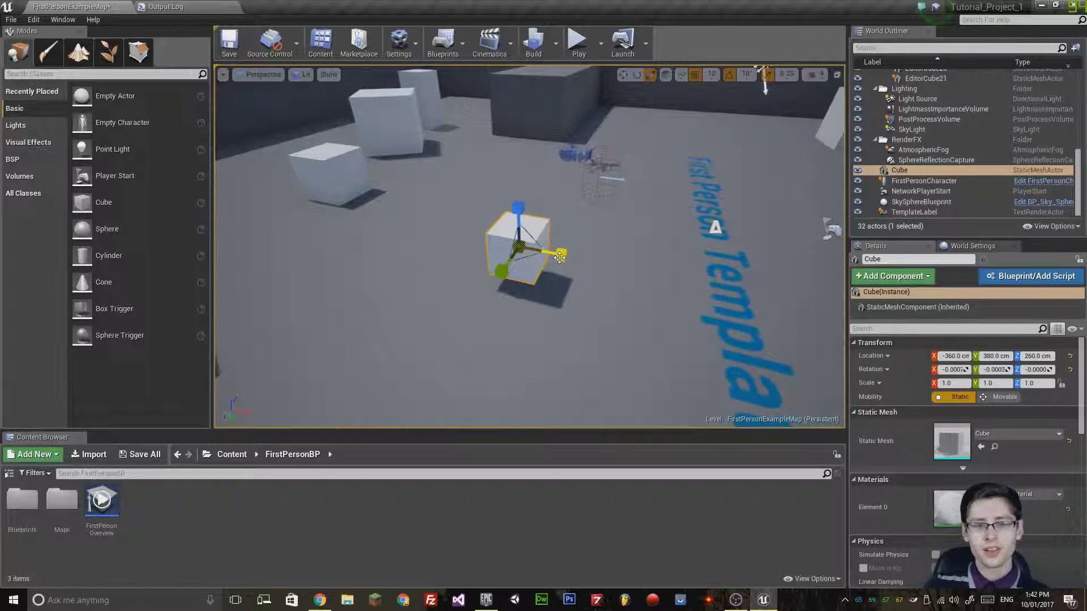
mouse_move(560, 255)
left_mouse_down()
mouse_move(804, 306)
mouse_move(552, 253)
left_mouse_up()
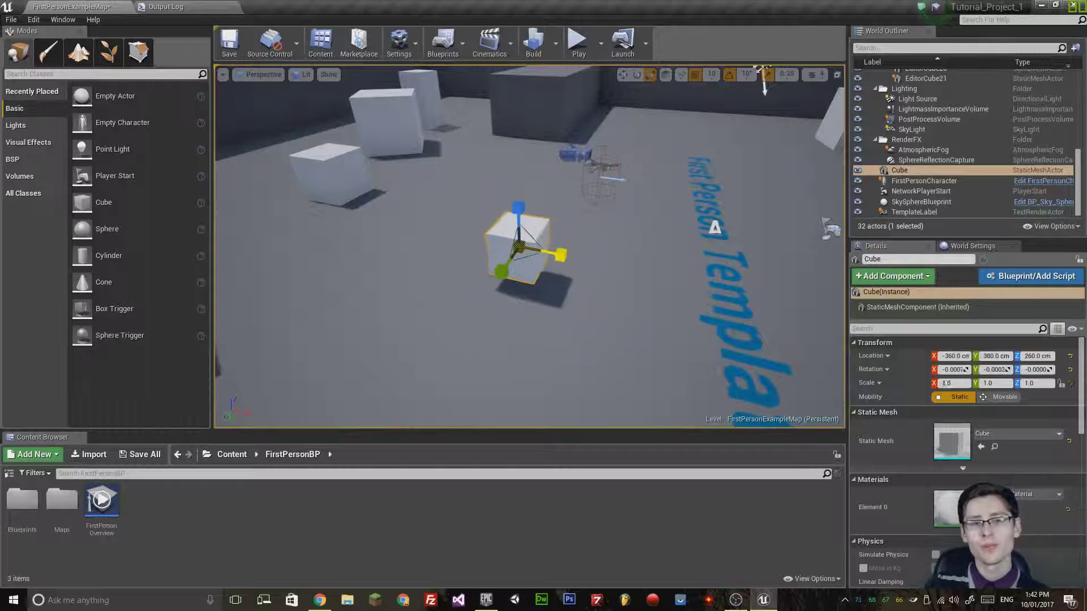
mouse_move(996, 383)
left_mouse_down()
mouse_move(946, 383)
mouse_move(1031, 384)
mouse_move(980, 383)
left_mouse_up()
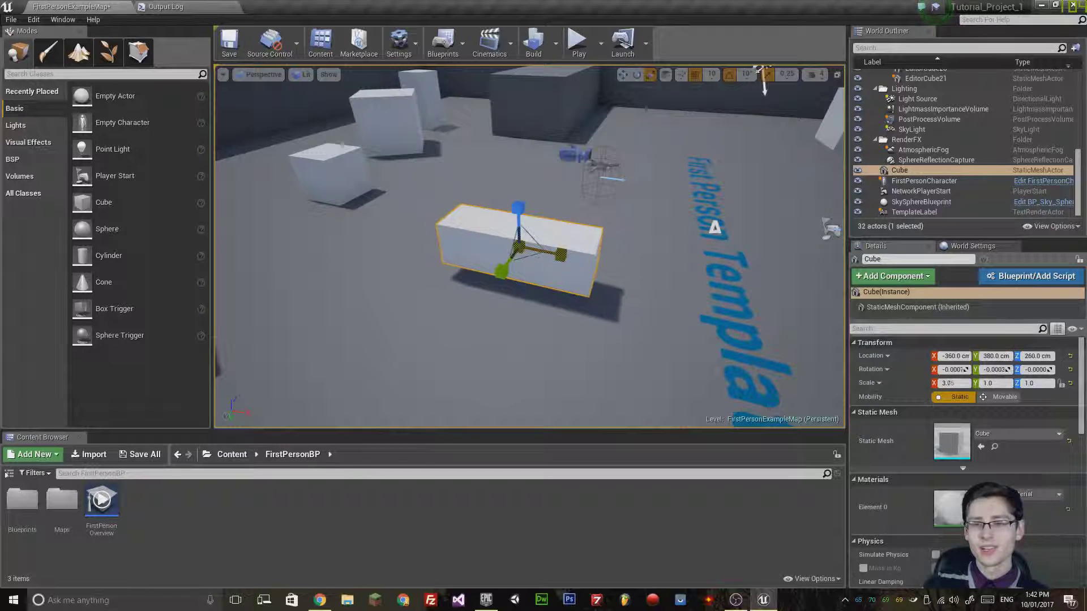
mouse_move(962, 384)
left_mouse_down()
mouse_move(943, 384)
mouse_move(969, 383)
left_mouse_up()
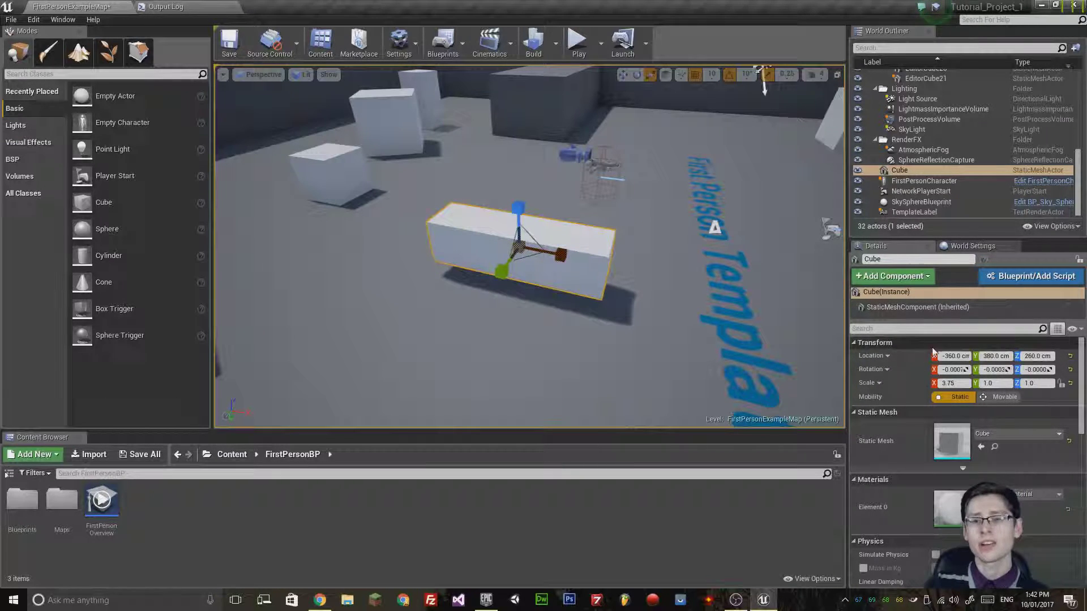
Set the cube's X scale to 10, inspect the stretched cube and undo the change.
right_click_drag(530, 246, 499, 261)
right_click_drag(572, 243, 556, 285)
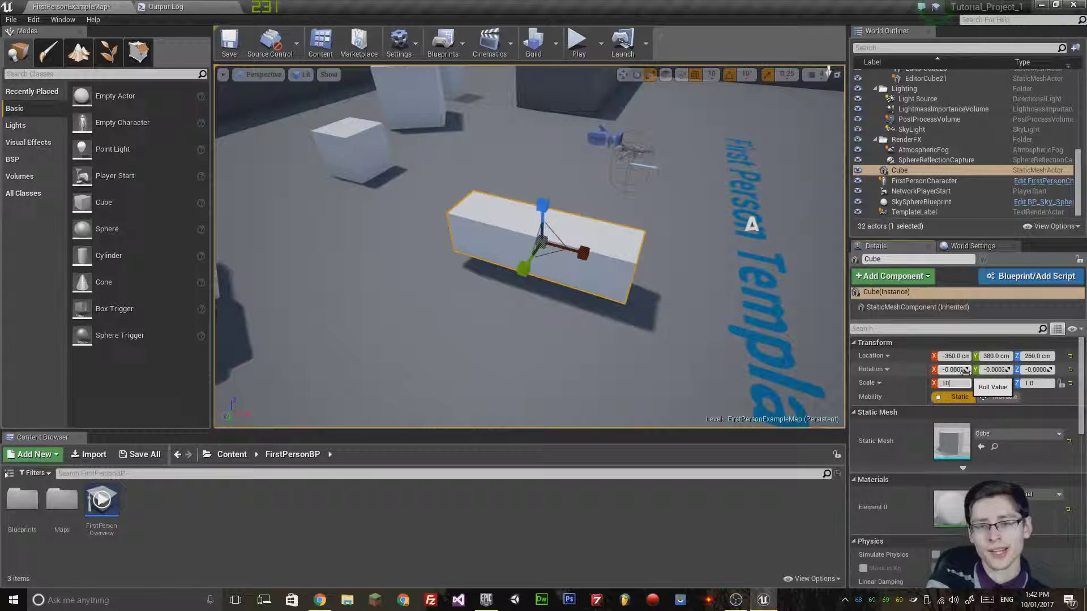
key("Return")
mouse_move(507, 228)
right_mouse_down()
mouse_move(614, 198)
mouse_move(507, 227)
right_mouse_up()
right_click_drag(616, 247, 550, 229)
key("ctrl+z")
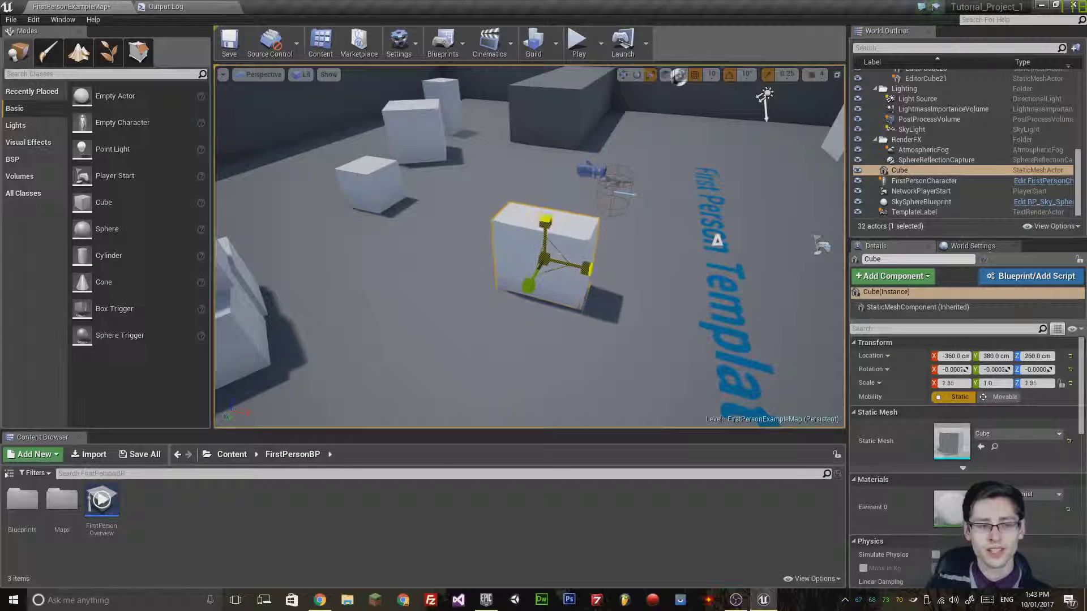
Scale the cube along the X and Z axes together and bring it back to a scale of 1.0.
left_click_drag(559, 254, 490, 165)
left_click_drag(561, 233, 544, 249)
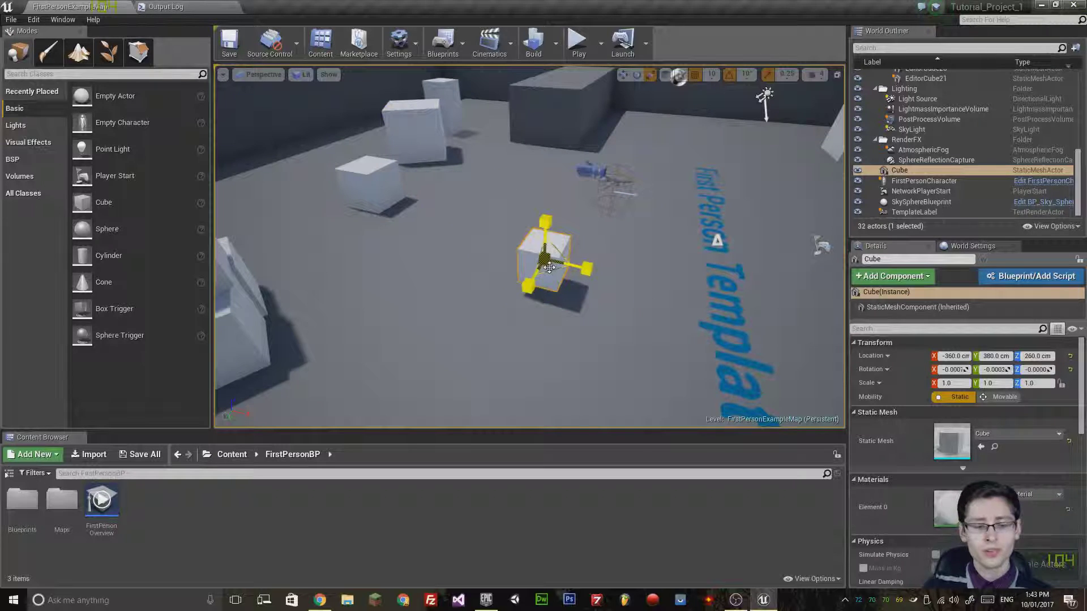
Scale the cube uniformly on all three axes, shrinking it to 0.5 and enlarging it to 1.5.
right_click_drag(619, 294, 537, 288)
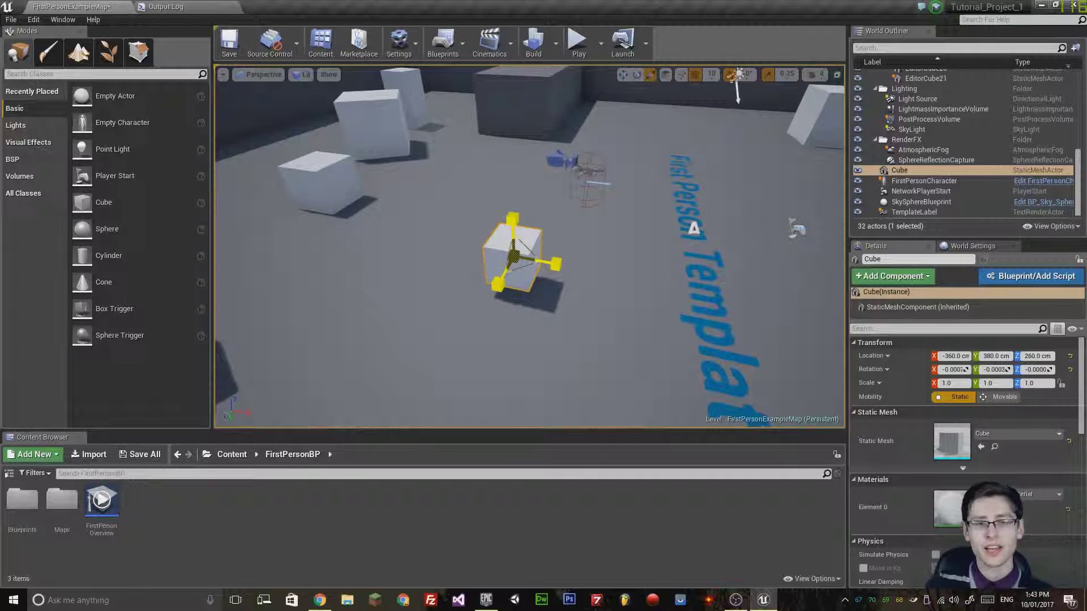
mouse_move(513, 257)
left_mouse_down()
mouse_move(646, 148)
mouse_move(504, 264)
left_mouse_up()
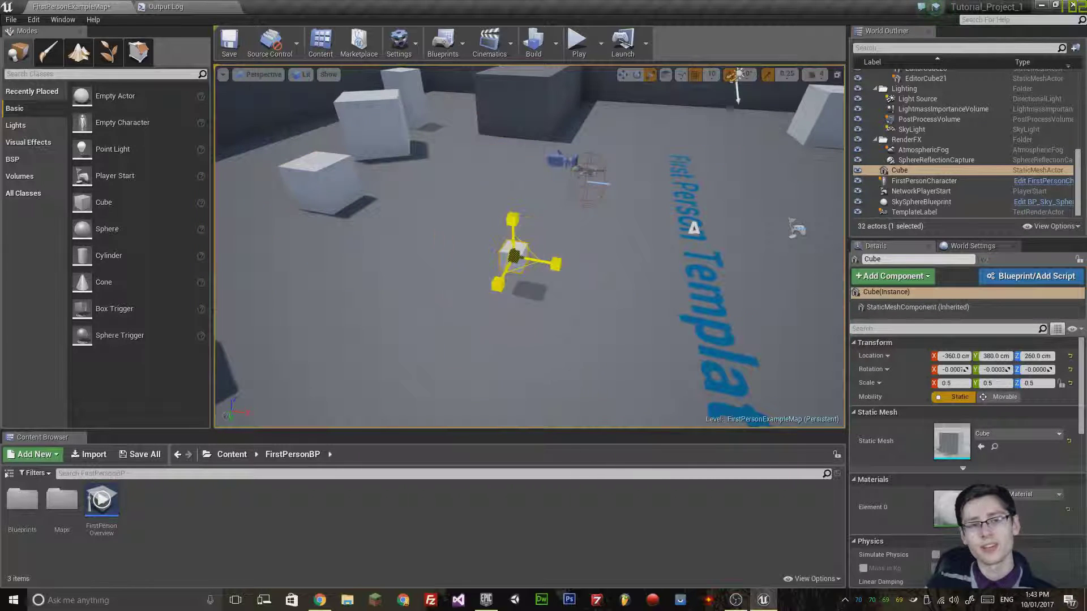
left_click_drag(995, 384, 985, 384)
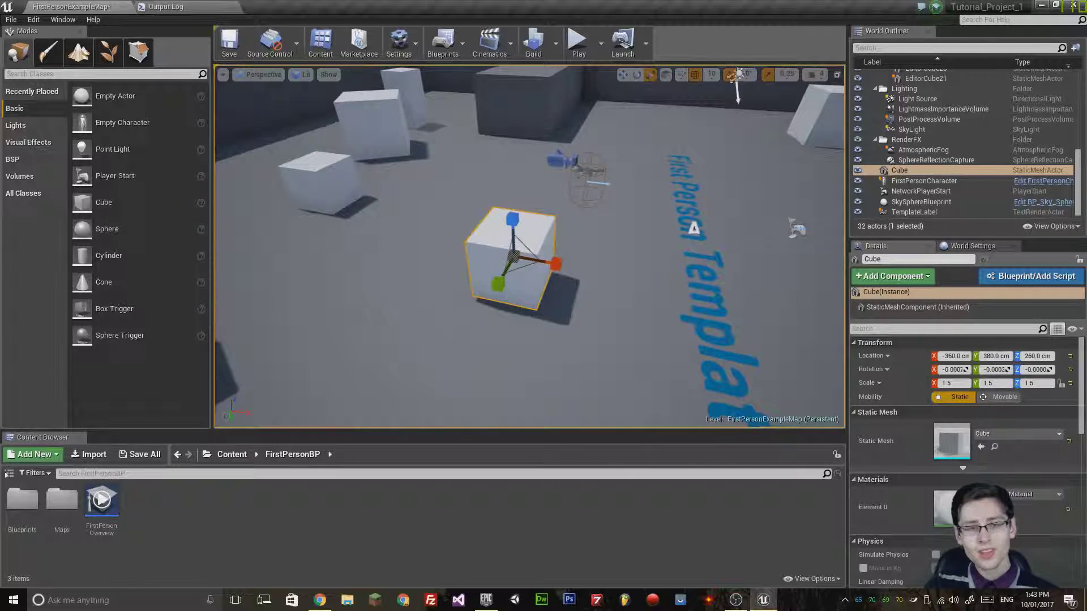
right_click_drag(529, 246, 583, 258)
key("s")
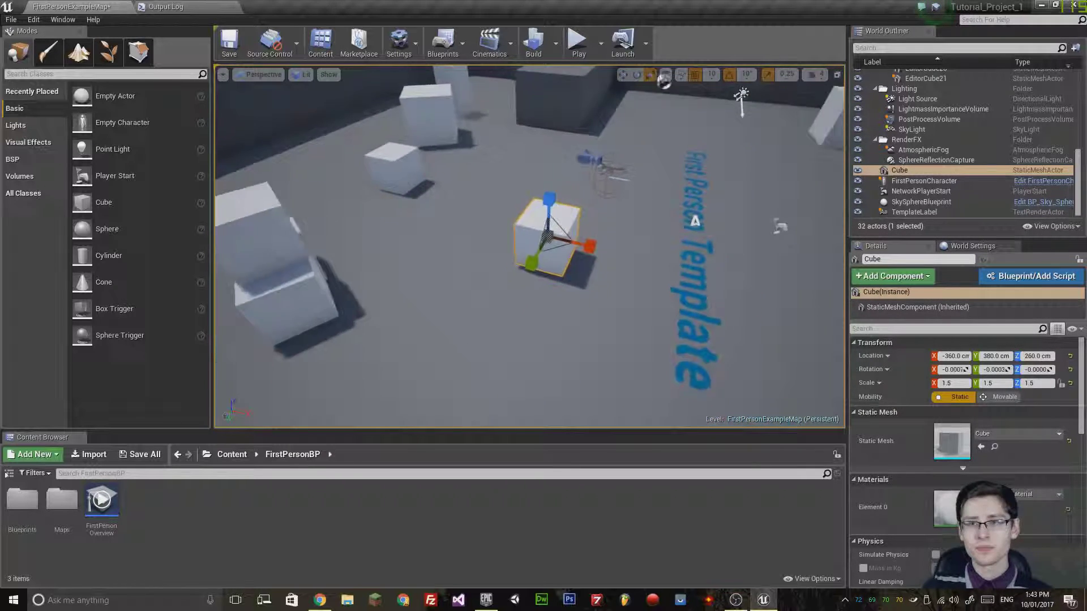
key("s")
key("w")
left_click_drag(509, 276, 504, 275)
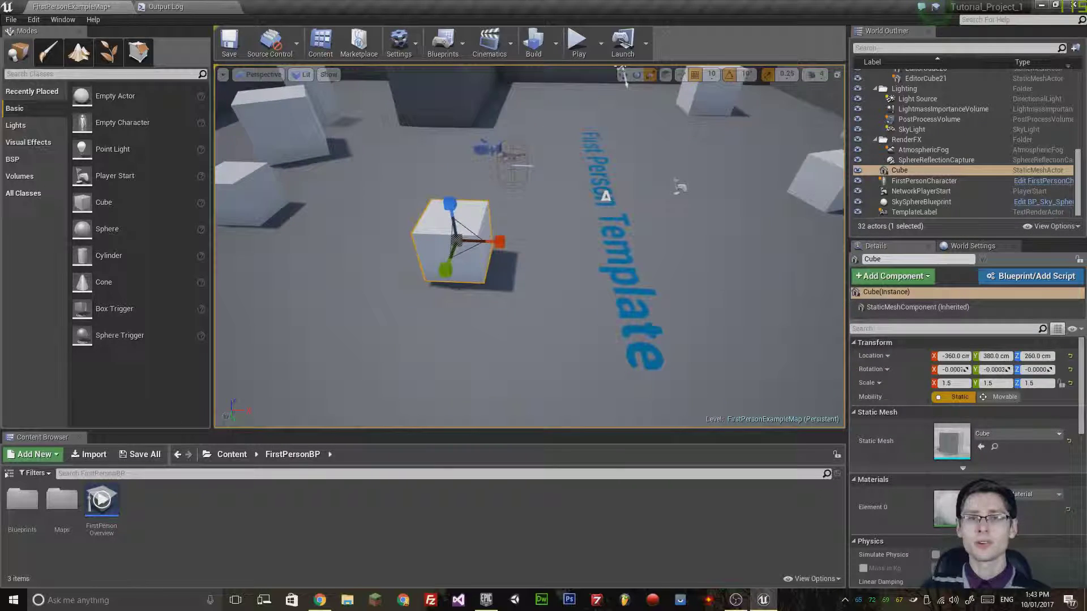